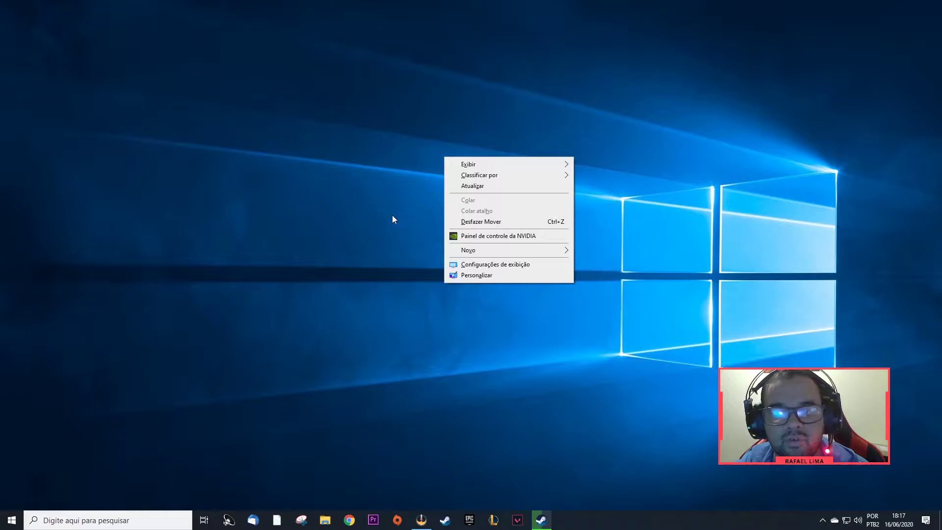
click(702, 235)
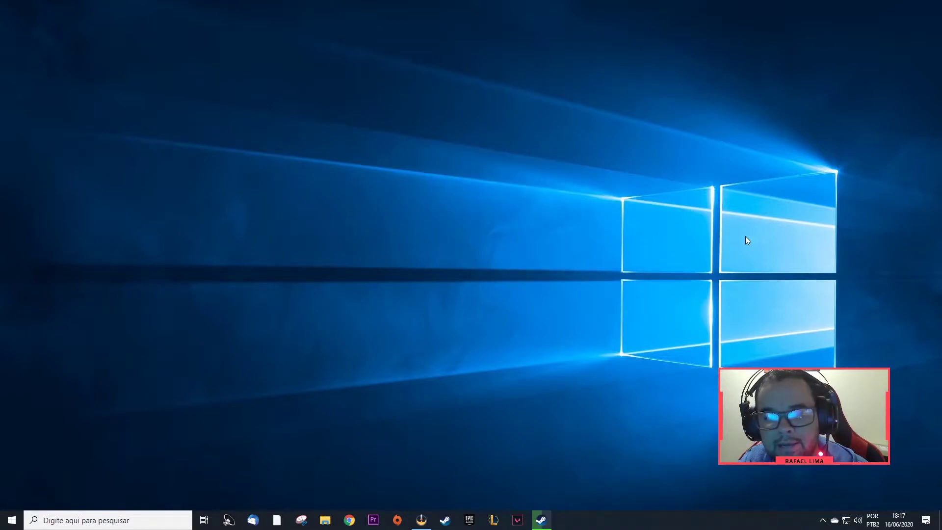
right_click(416, 172)
click(689, 227)
right_click(465, 200)
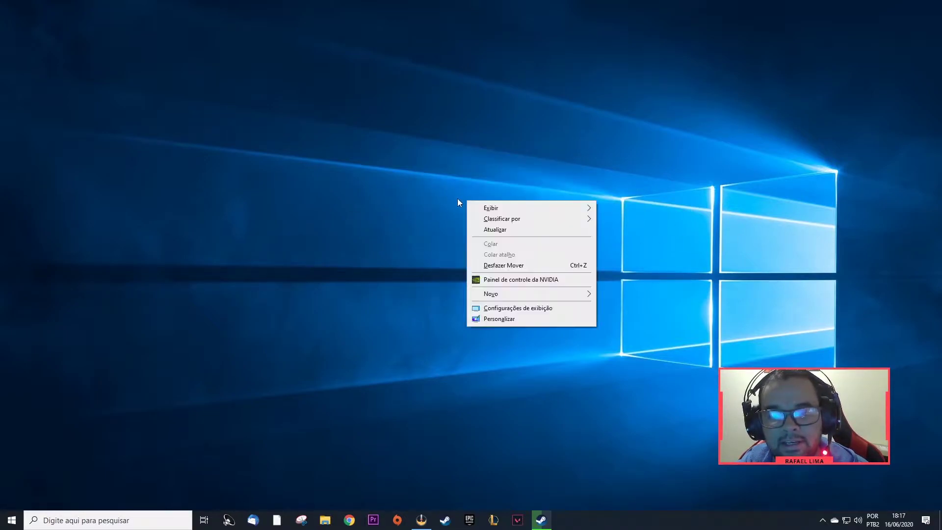
click(457, 203)
right_click(475, 142)
click(395, 128)
right_click(361, 125)
click(387, 119)
right_click(416, 116)
click(387, 109)
right_click(363, 103)
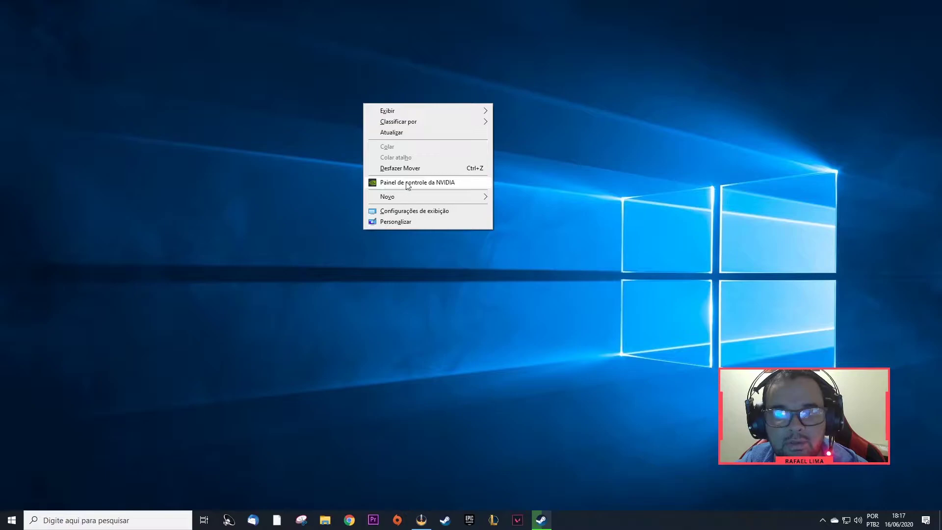
Open the NVIDIA Control Panel and reposition its window on the desktop
right_click(325, 184)
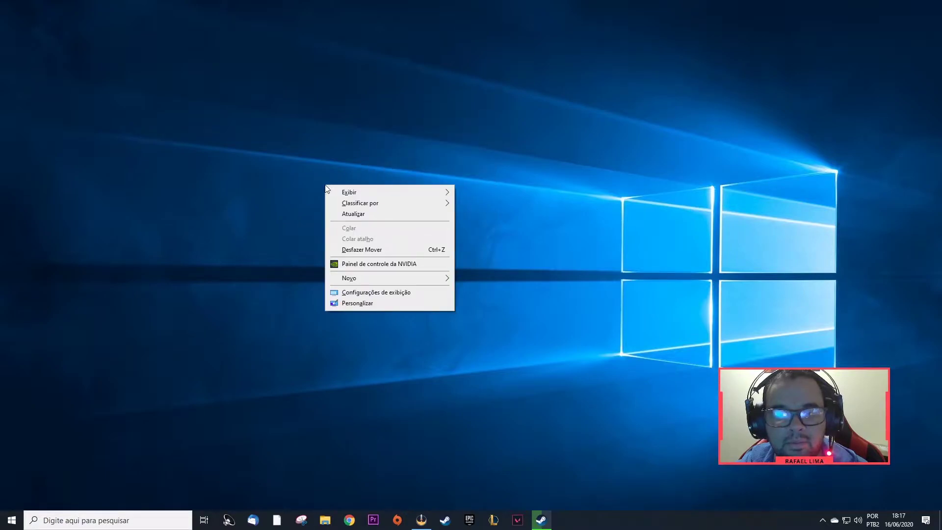
click(372, 265)
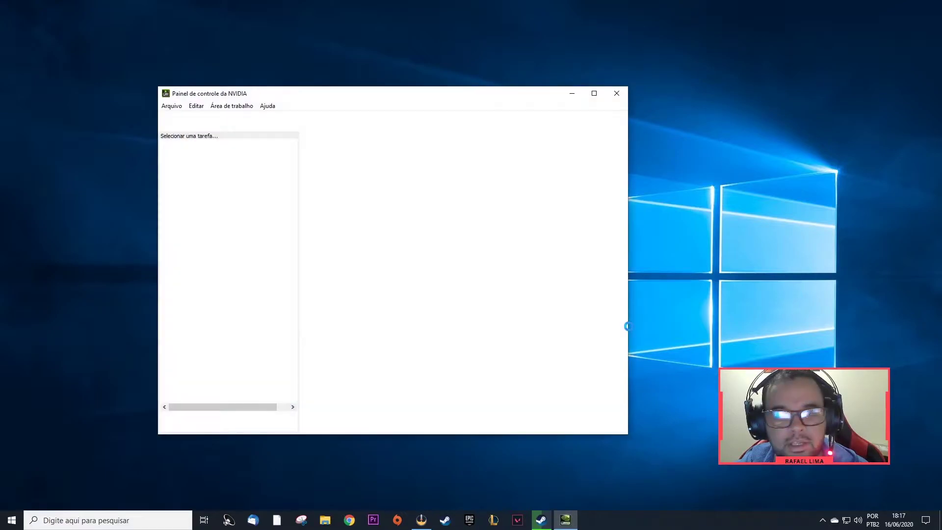
drag(362, 97, 457, 66)
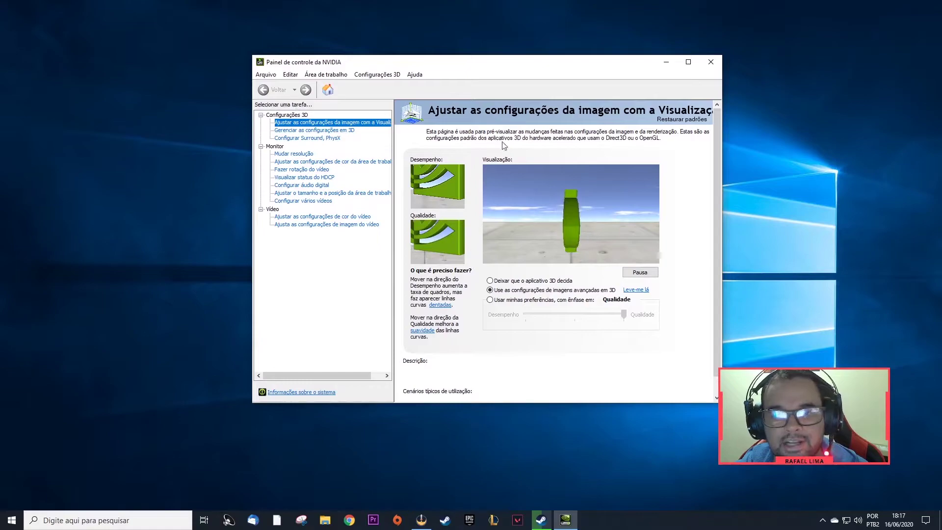
Show the program-specific settings (Configurações do programa) under Gerenciar as configurações em 3D
mouse_move(490, 293)
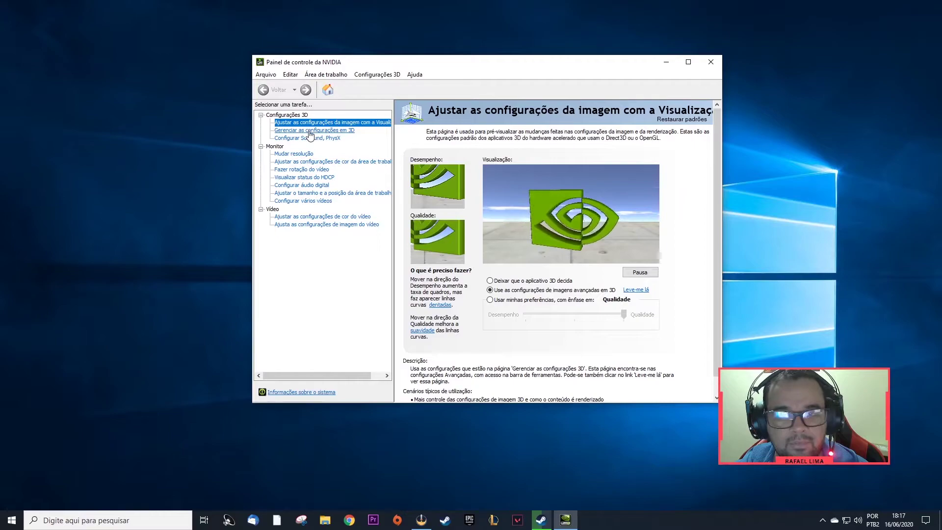
click(306, 131)
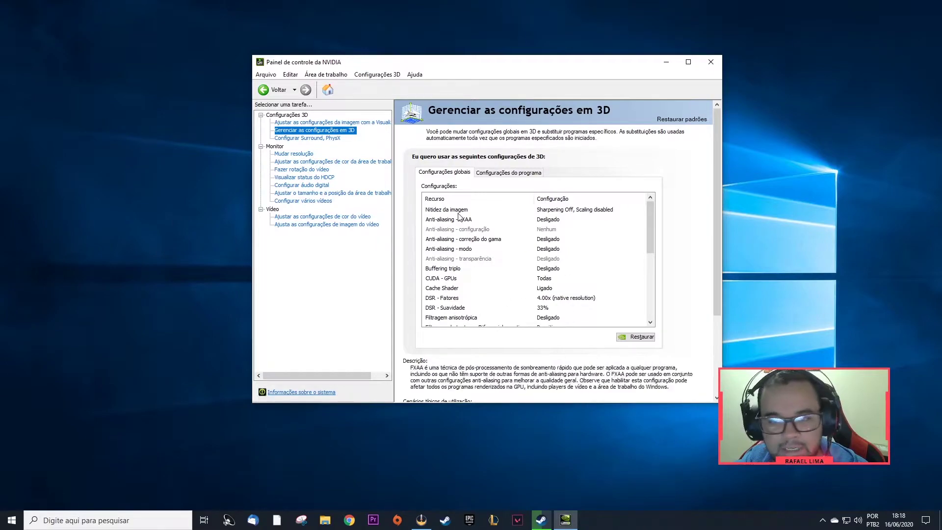
click(508, 172)
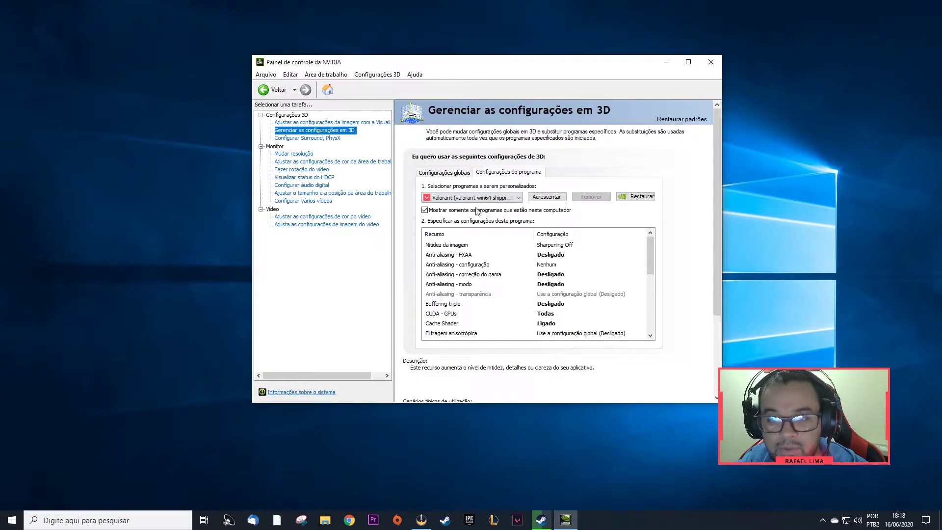
Select Valorant (valorant-win64-shipping.exe) as the program to customize
click(507, 198)
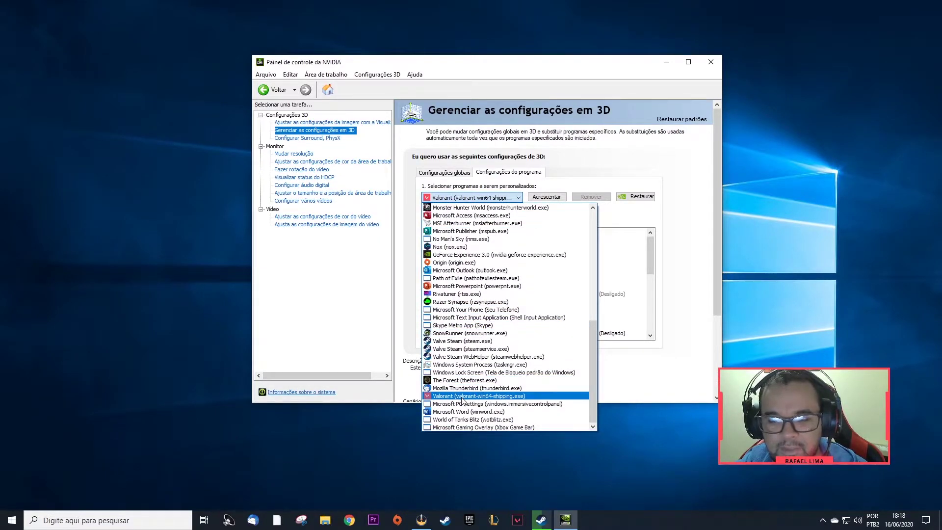
click(677, 223)
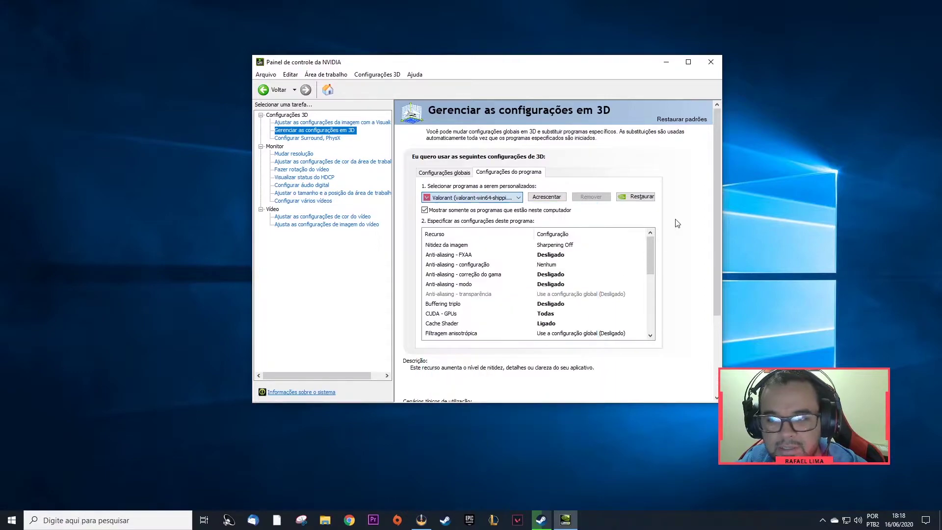
scroll(564, 240, up, 1)
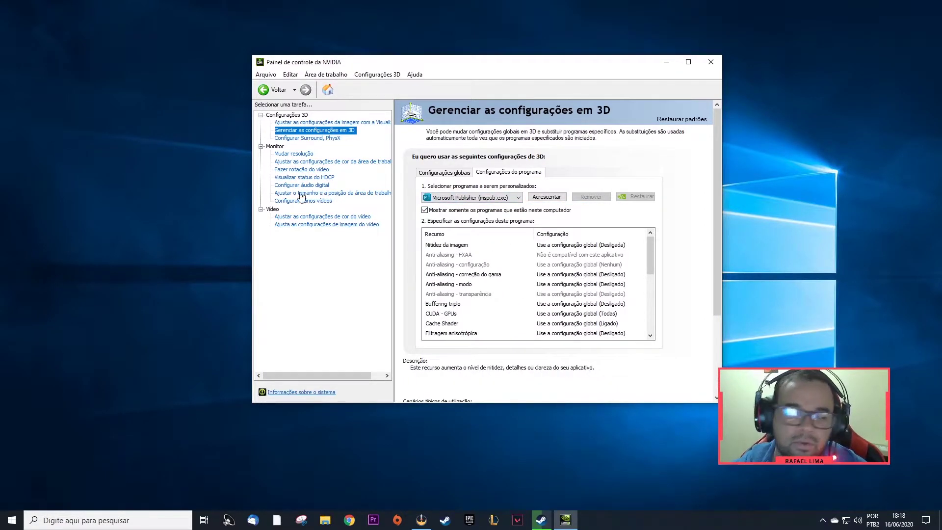
click(513, 198)
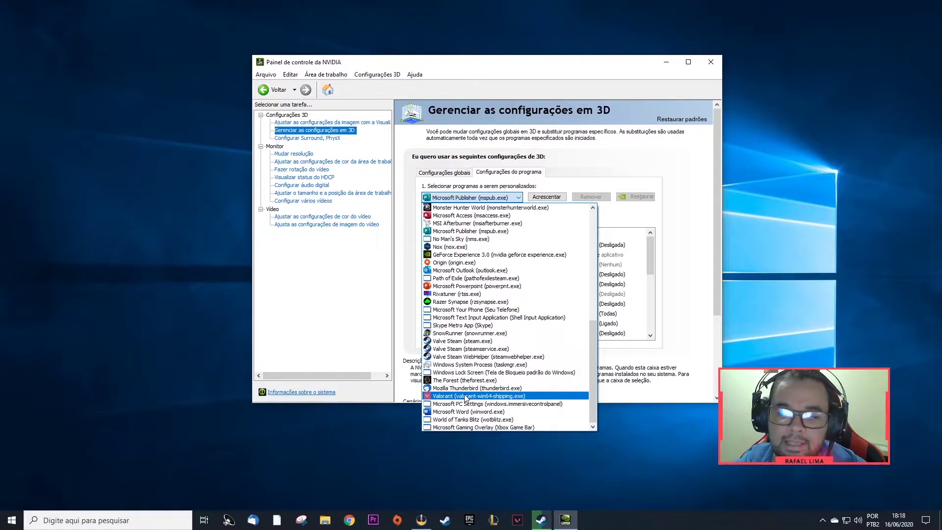
click(480, 397)
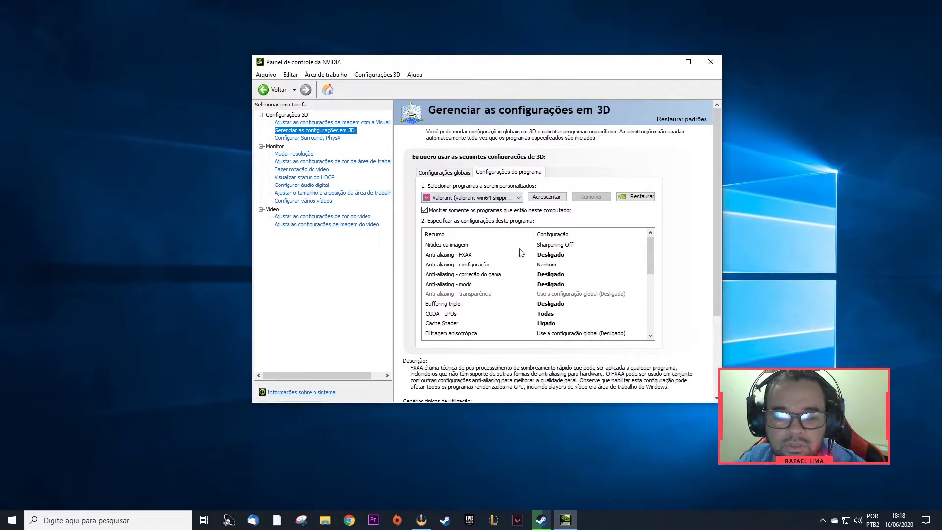
Look through the list of known programs and start adding a new one by browsing for its executable
click(497, 198)
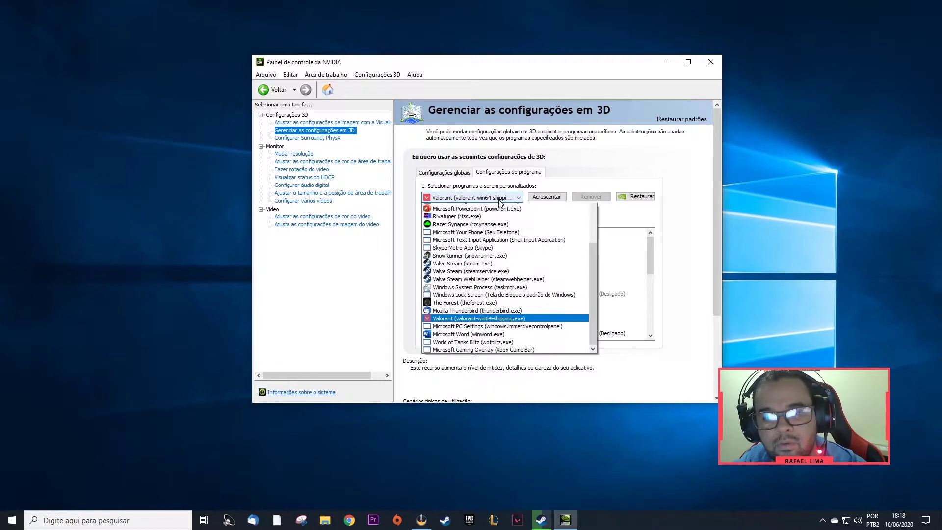
scroll(542, 321, up, 5)
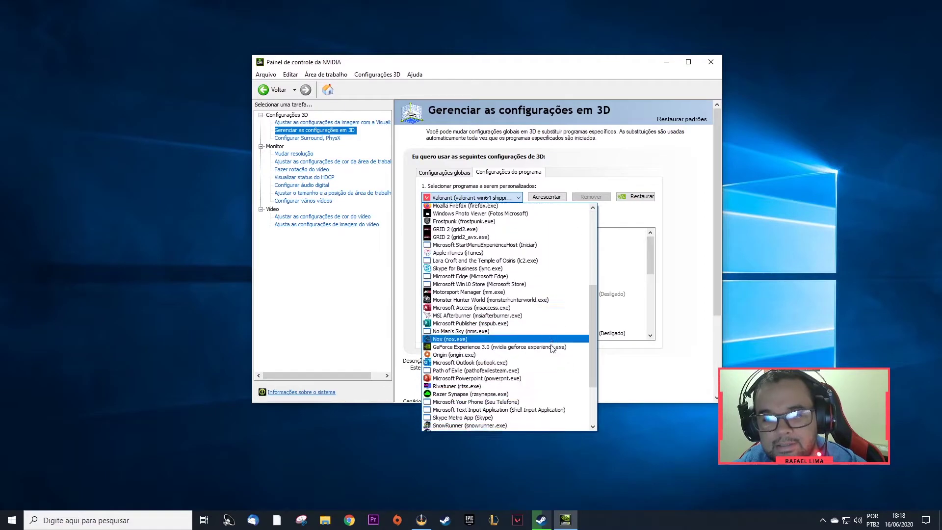
scroll(551, 345, up, 6)
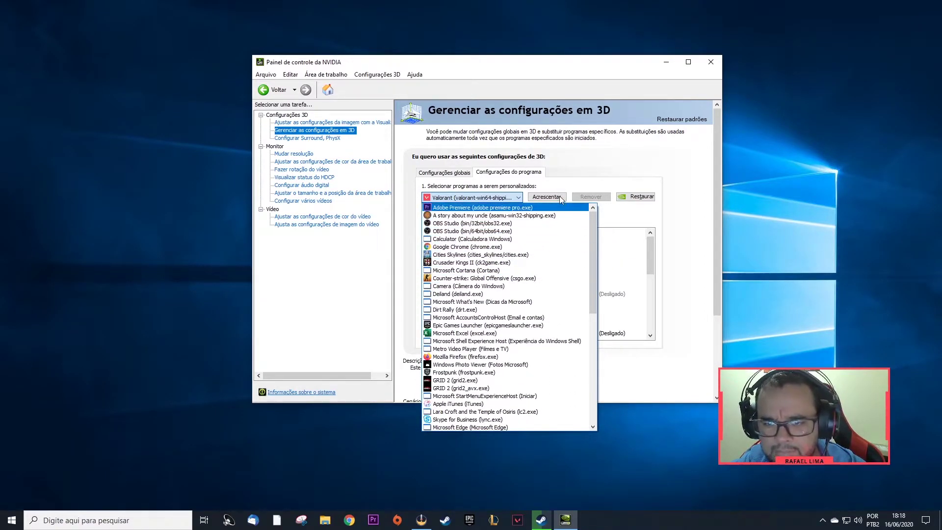
click(549, 198)
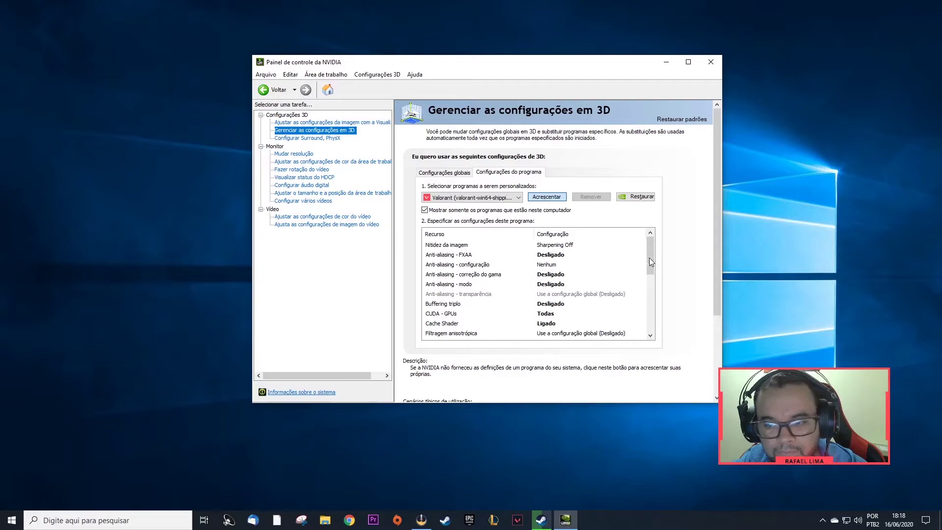
click(552, 198)
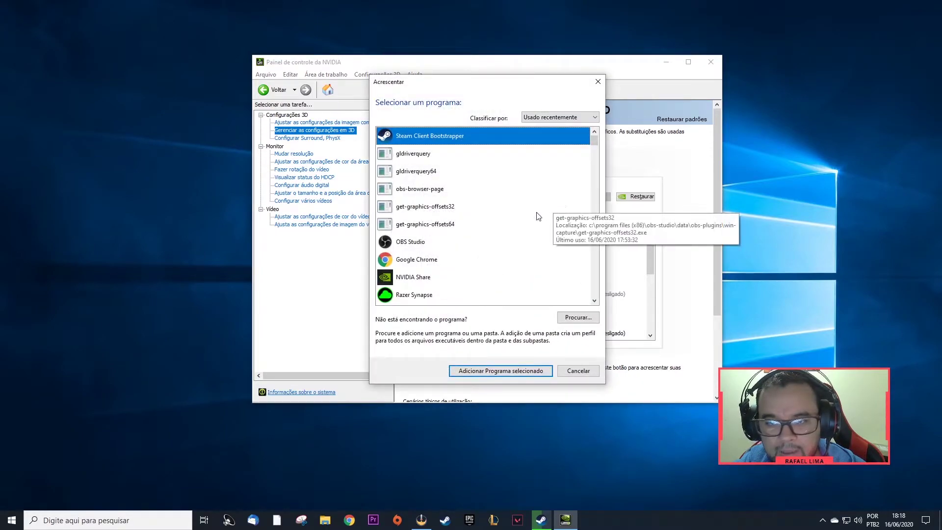
mouse_move(595, 140)
mouse_down()
mouse_move(593, 290)
mouse_move(584, 296)
mouse_move(590, 137)
mouse_up()
click(575, 318)
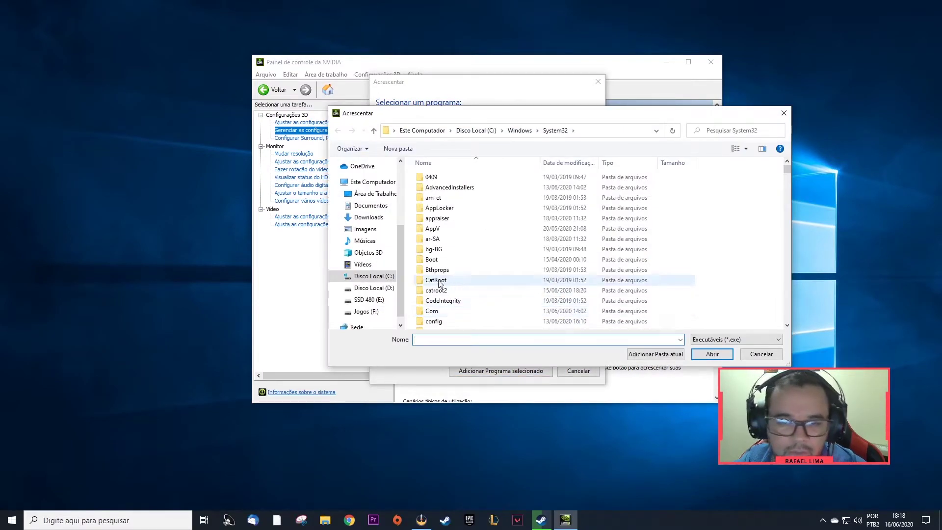
Add the VALORANT application from Riot Games > VALORANT > live on the SSD 480 (E:) drive as the program to customize
click(363, 301)
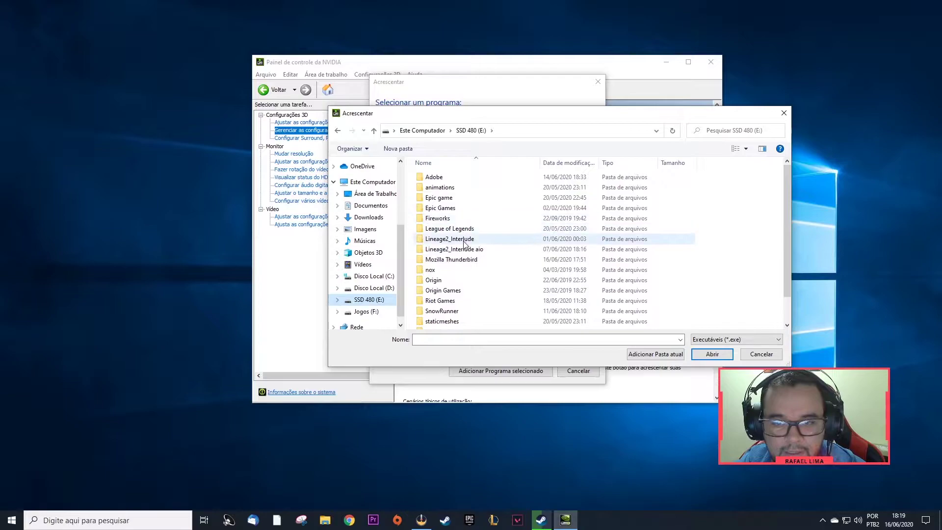
scroll(437, 285, down, 1)
double_click(444, 278)
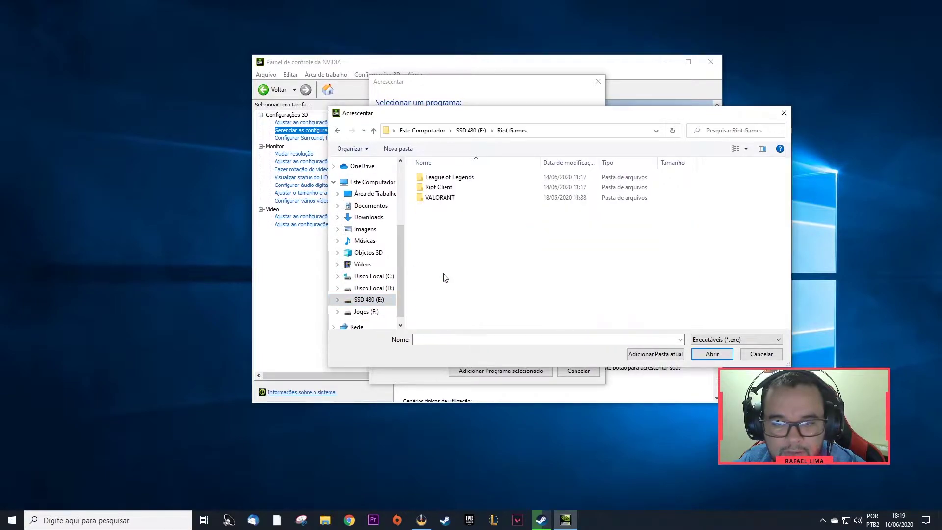
double_click(438, 198)
double_click(432, 178)
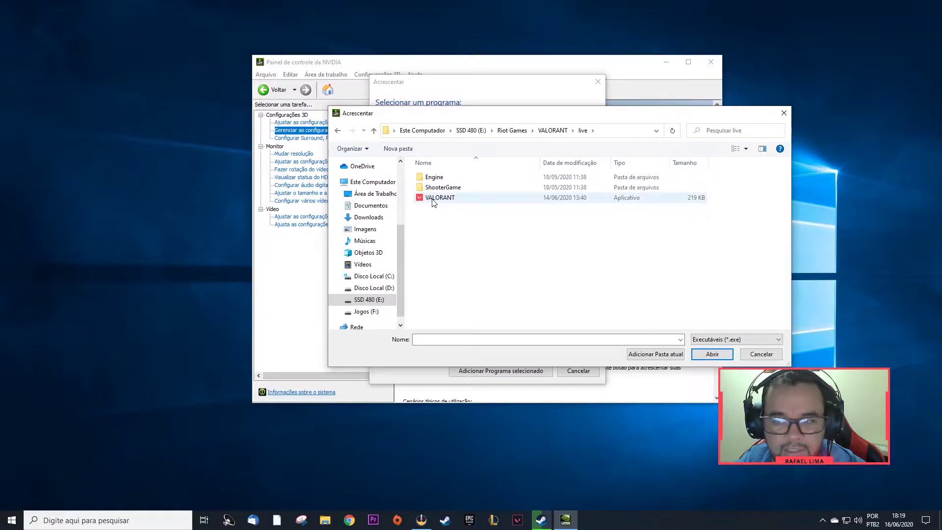
click(511, 134)
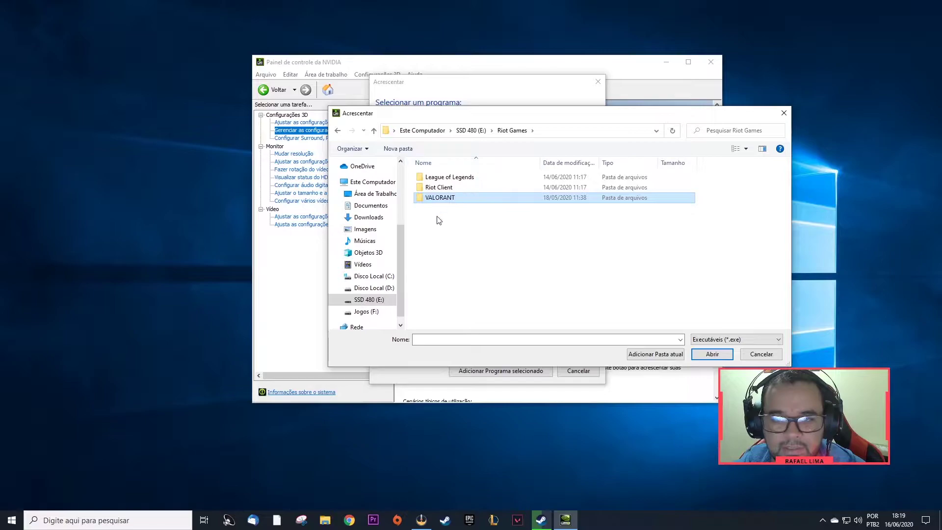
double_click(440, 199)
double_click(430, 177)
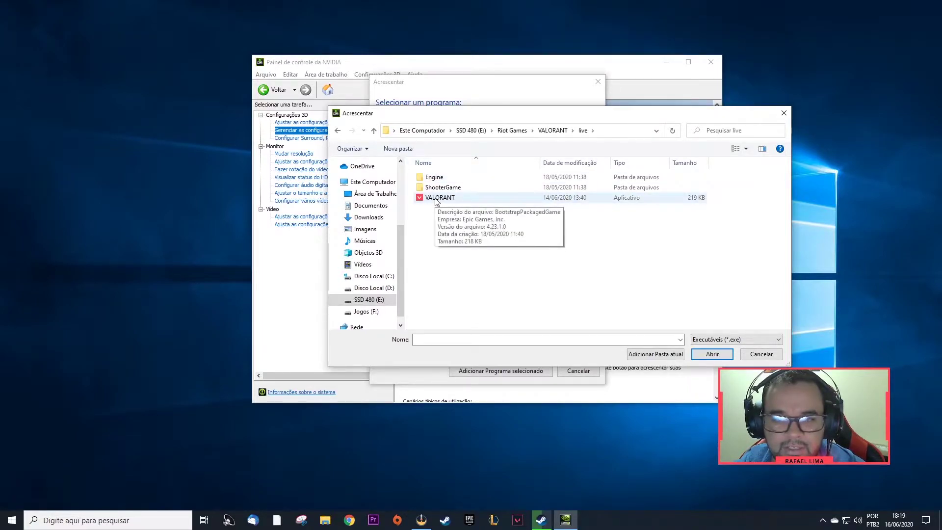
click(436, 198)
click(712, 354)
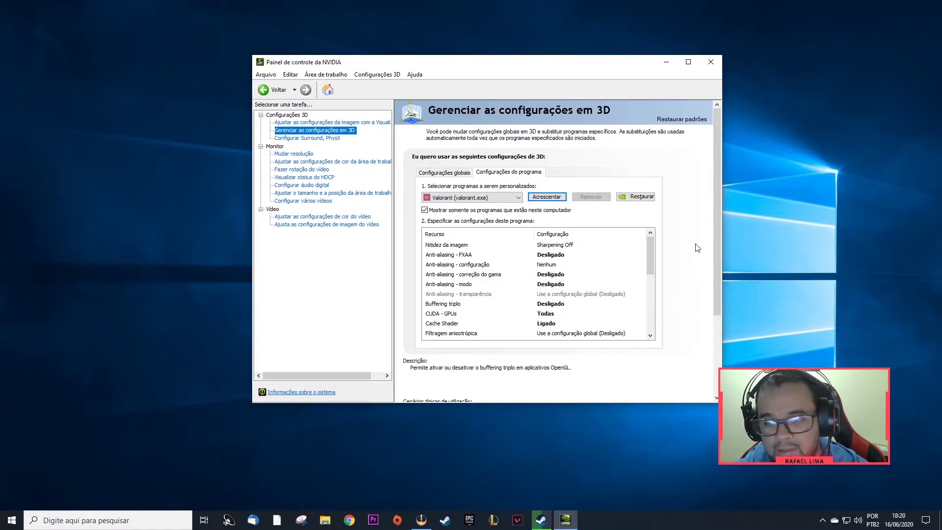
Set Valorant's texture filtering quality to Alto desempenho and its OpenGL rendering GPU to GeForce GTX 970
drag(652, 243, 653, 269)
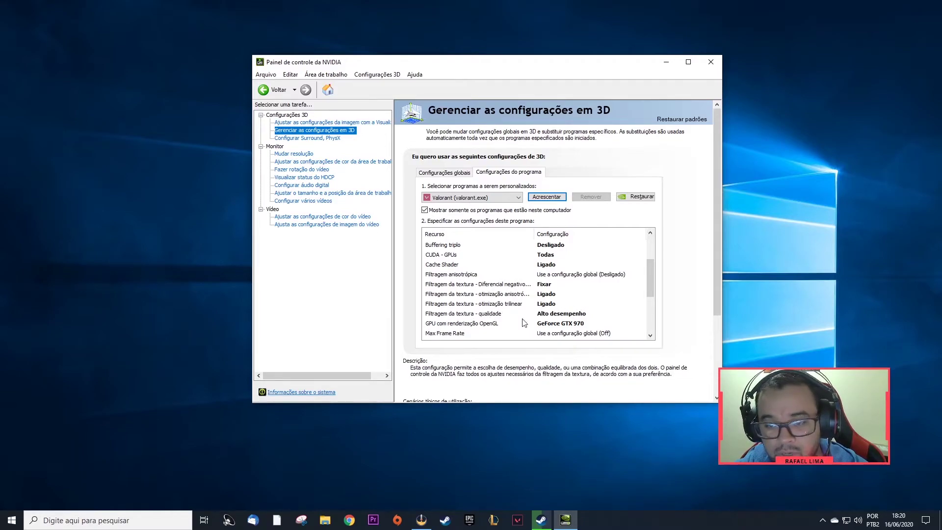
click(563, 314)
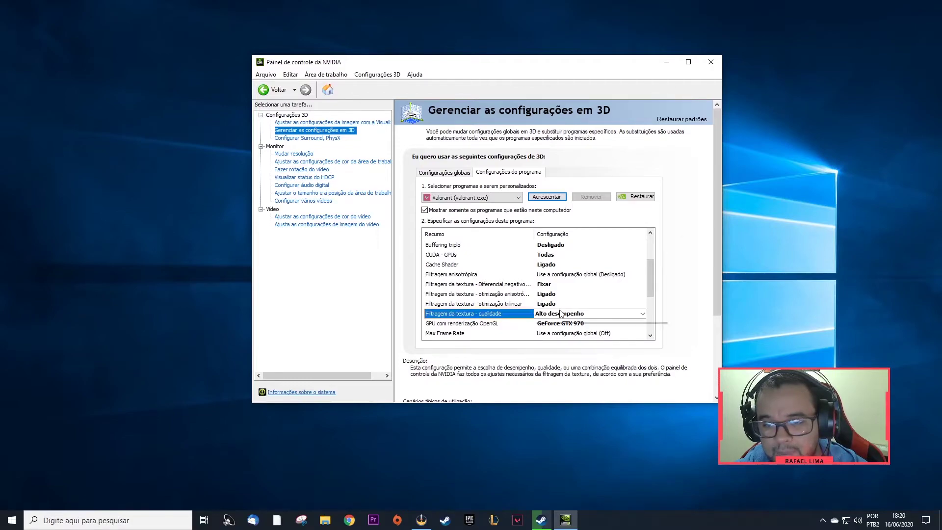
click(562, 315)
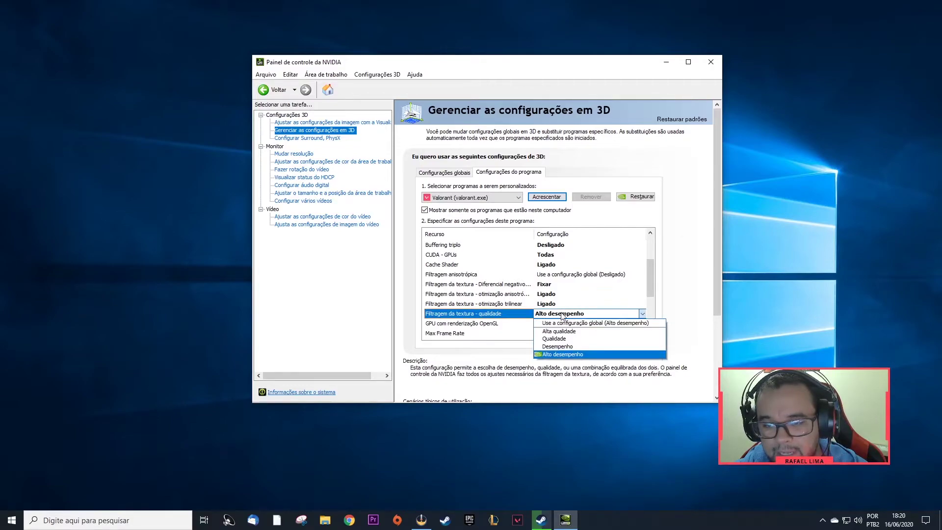
click(557, 355)
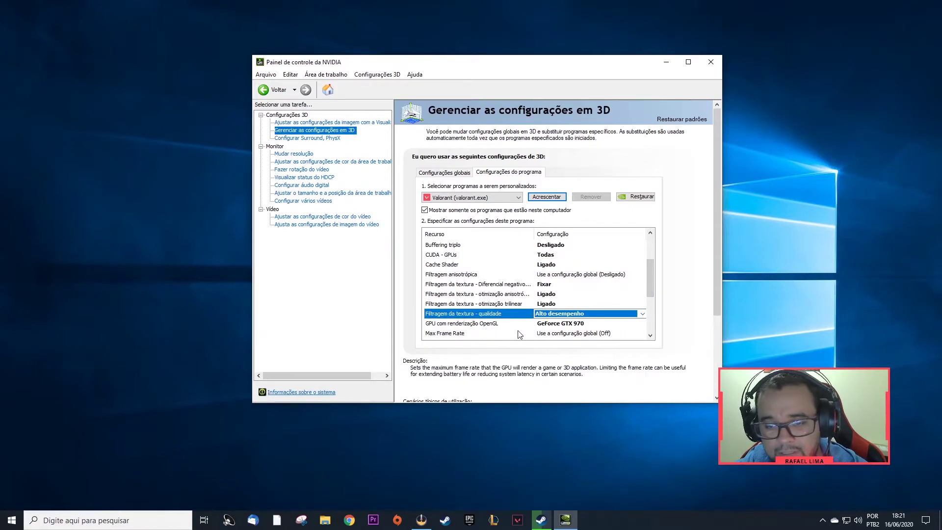
click(585, 323)
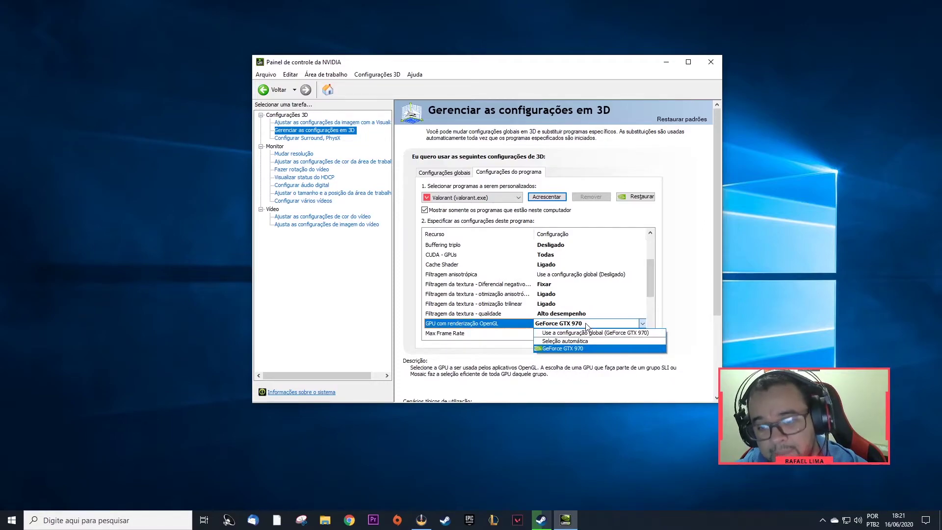
click(578, 349)
Set Valorant's power management mode (Modo de gerenciamento da energia) to Preferência por desempenho máximo
drag(651, 272, 647, 283)
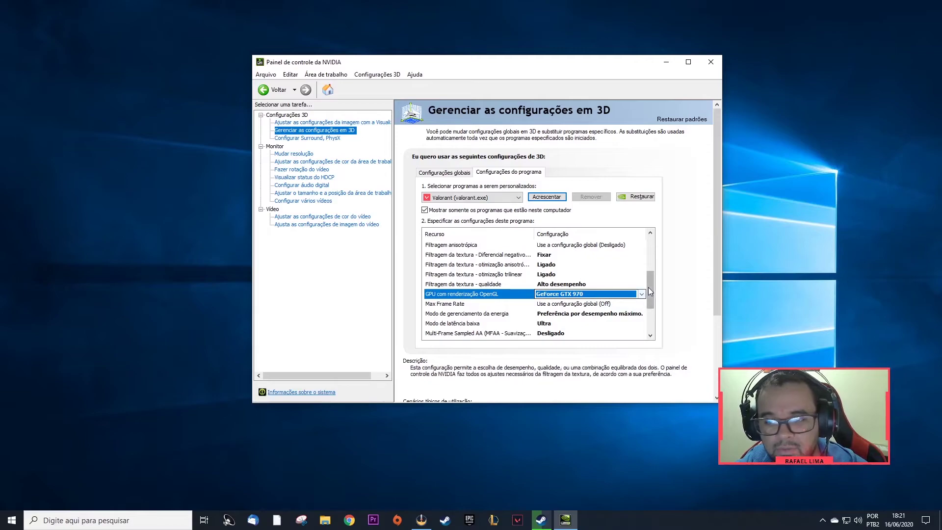
drag(651, 284, 644, 302)
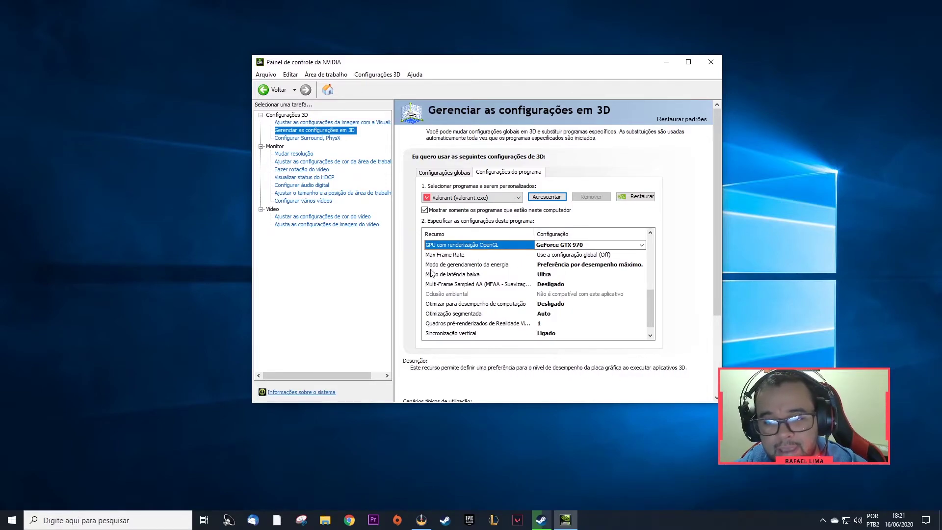
click(576, 267)
click(575, 268)
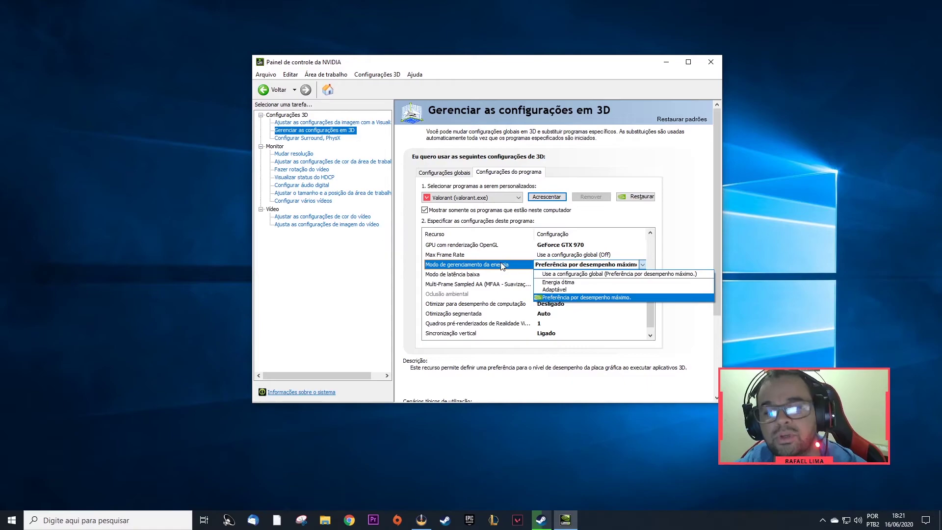
click(566, 299)
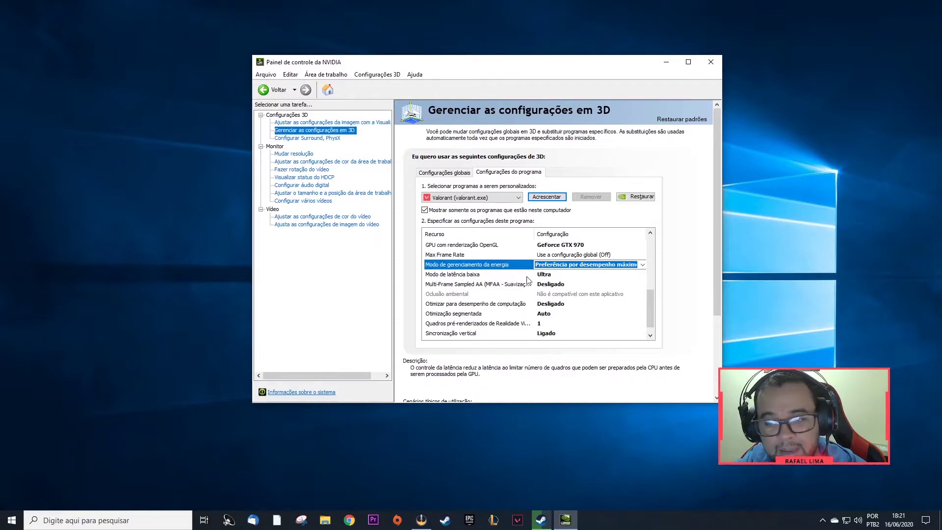
Set Valorant's low latency mode (Modo de latência baixa) to Ultra and leave threaded optimization (Otimização segmentada) on Auto
click(553, 275)
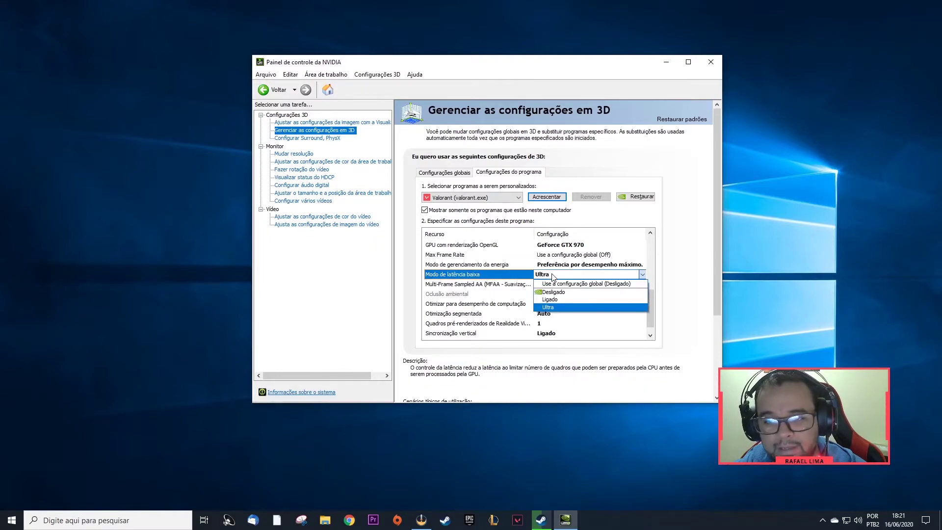
click(554, 307)
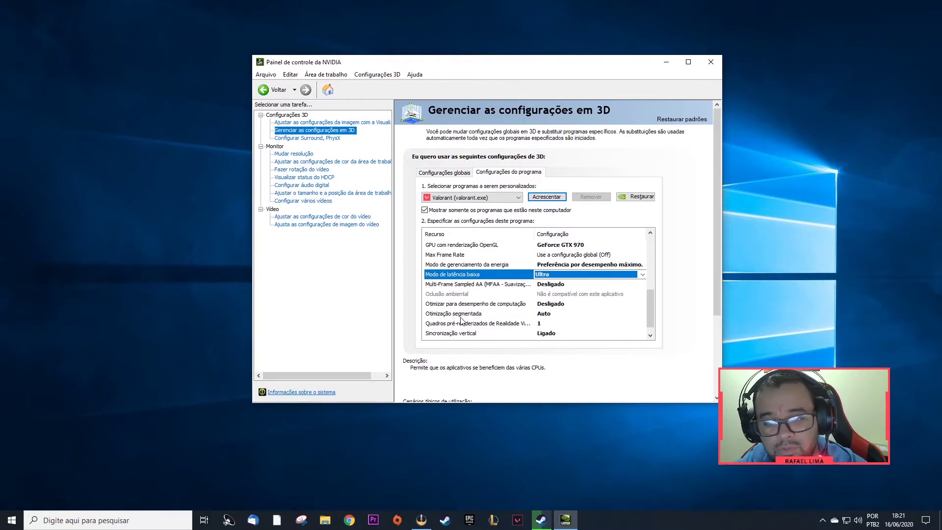
click(542, 315)
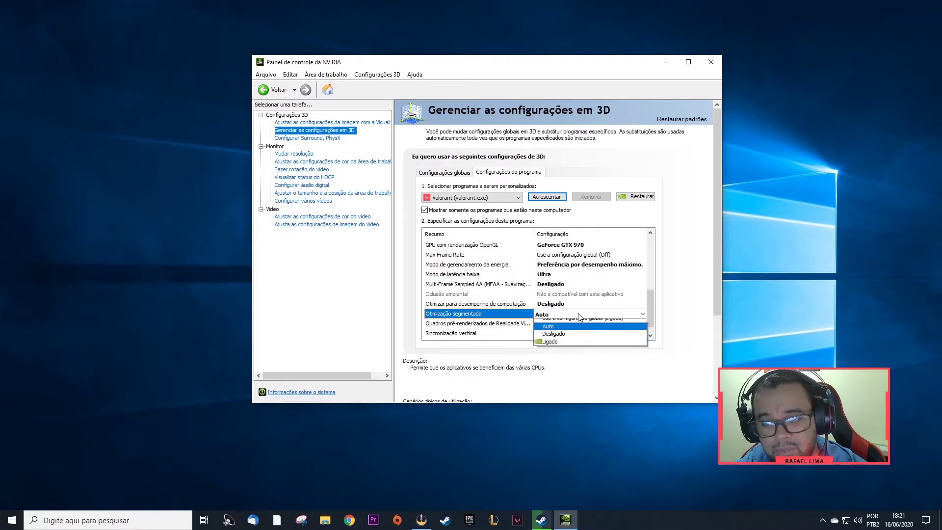
click(653, 301)
Review Valorant's vertical sync and preferred refresh rate settings at the end of the list, and close the control panel
scroll(651, 299, down, 1)
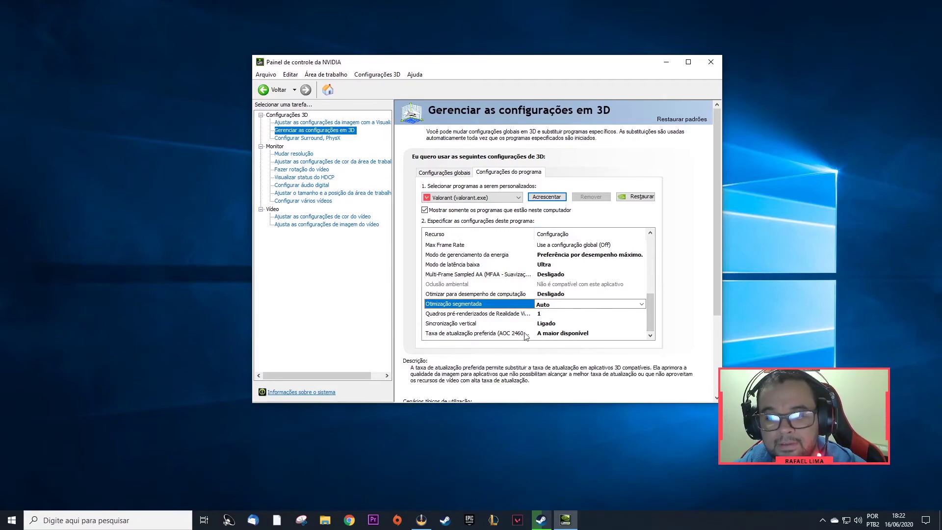
scroll(643, 378, down, 3)
scroll(573, 354, up, 3)
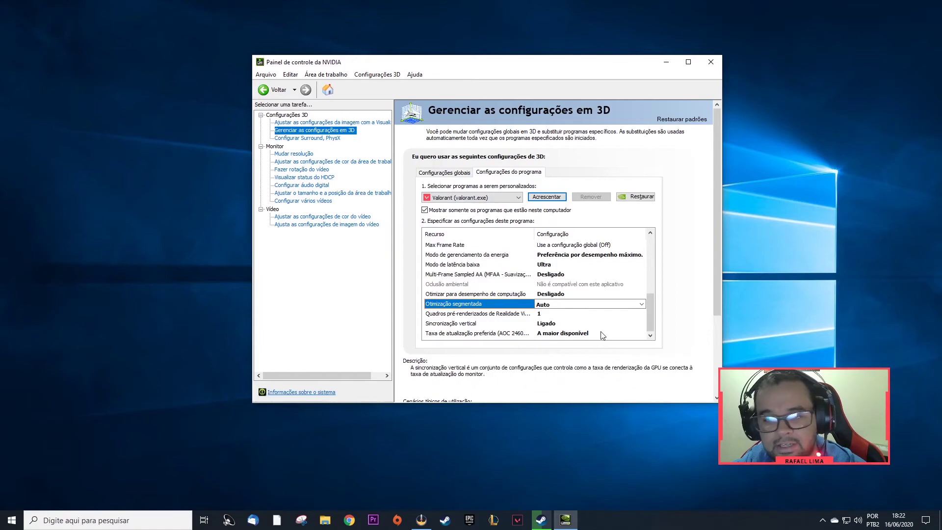
click(711, 62)
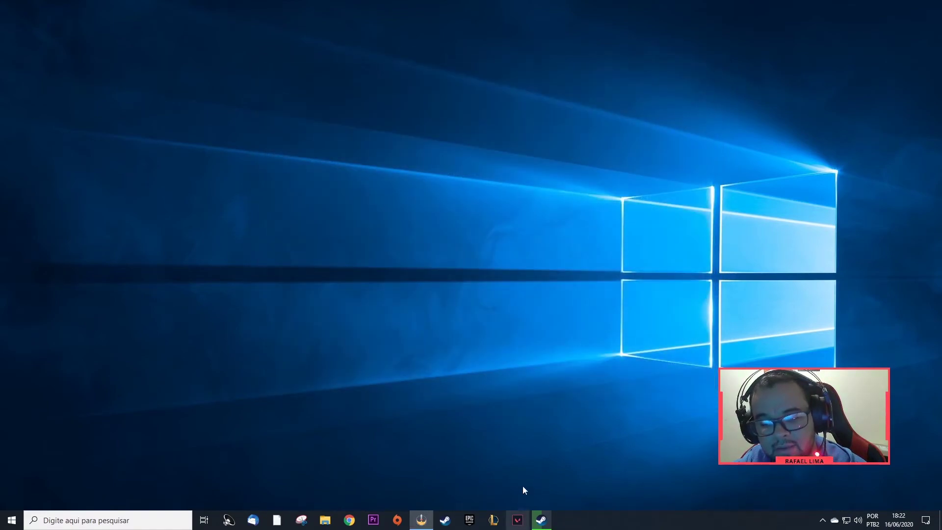